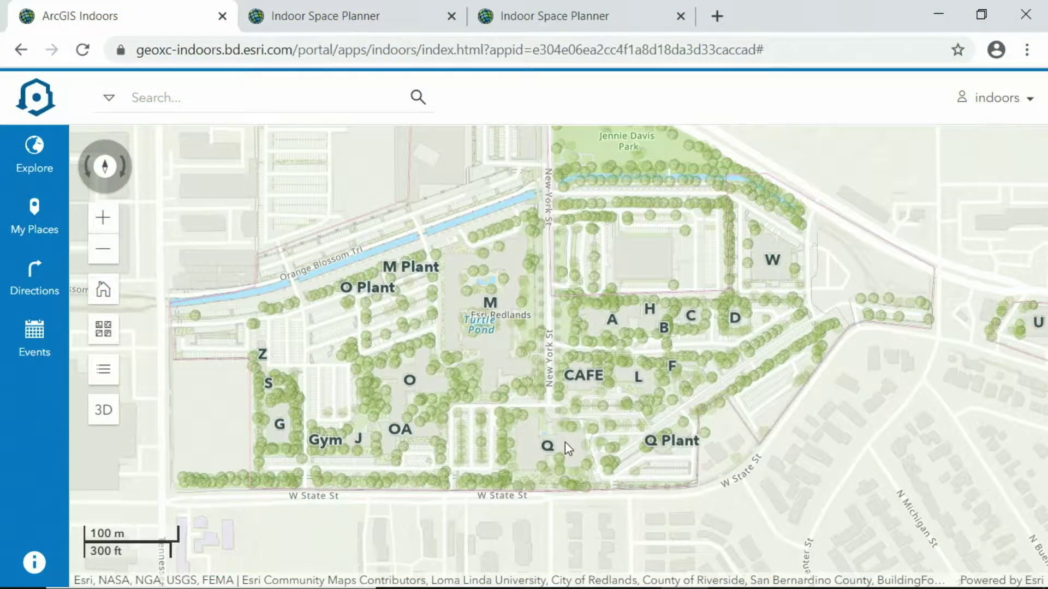
# Step: Zoom to Building Q and inspect a Q1e conference room's details, then close them
pyautogui.click(565, 443)
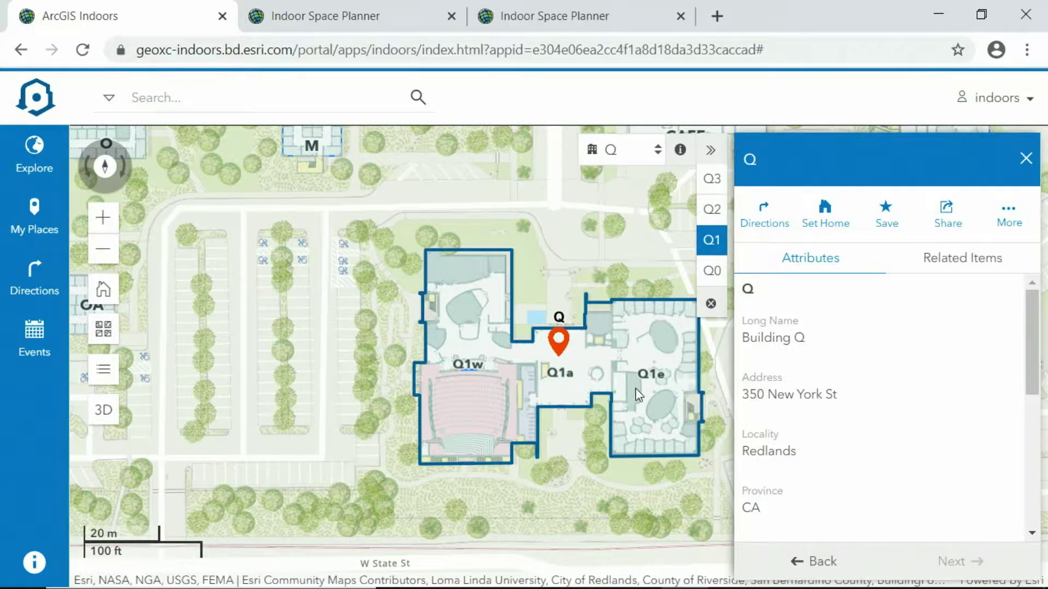
pyautogui.click(635, 388)
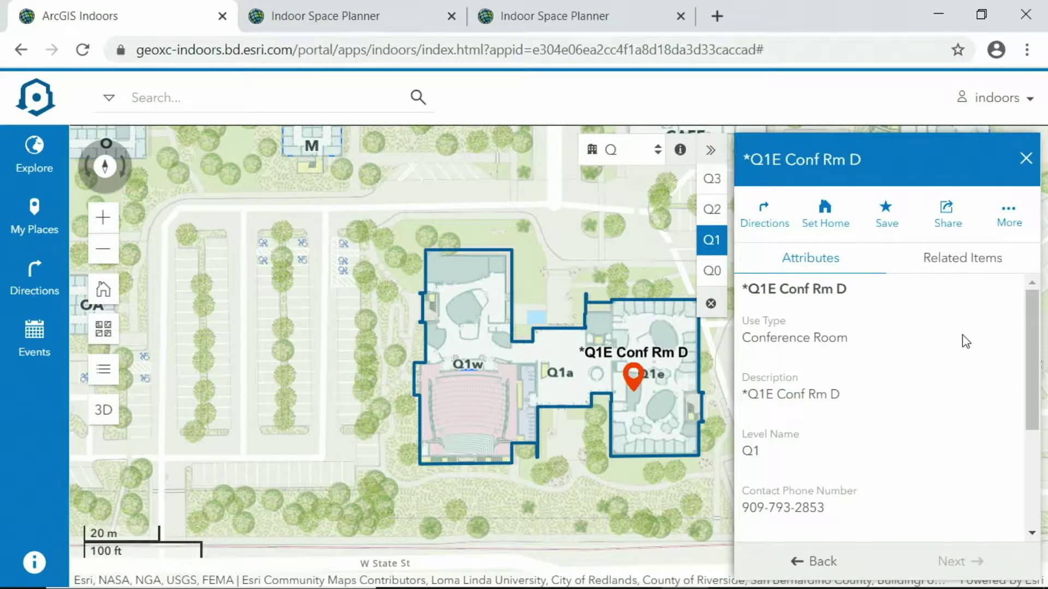
pyautogui.moveTo(1032, 354); pyautogui.dragTo(1032, 383)
pyautogui.click(1027, 160)
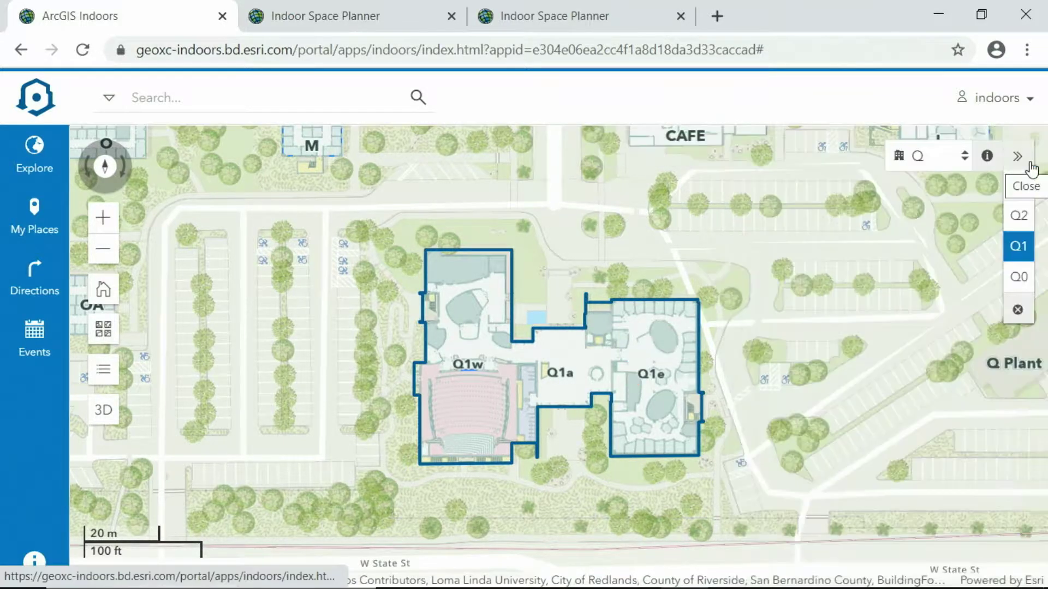
# Step: Step through floors Q2 and Q3, then switch the map to 3D
pyautogui.click(1022, 216)
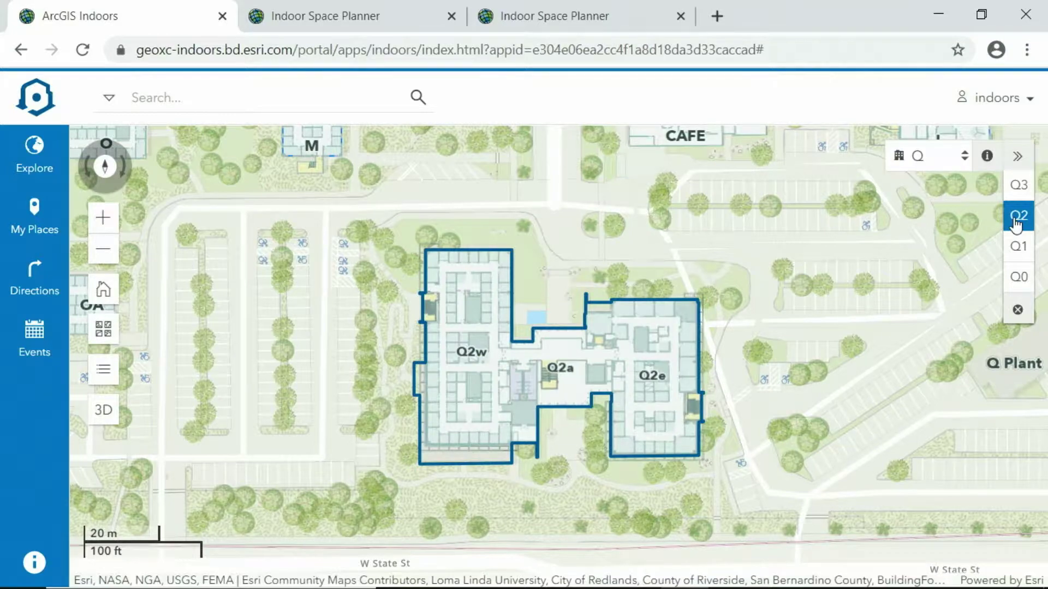
pyautogui.click(1018, 185)
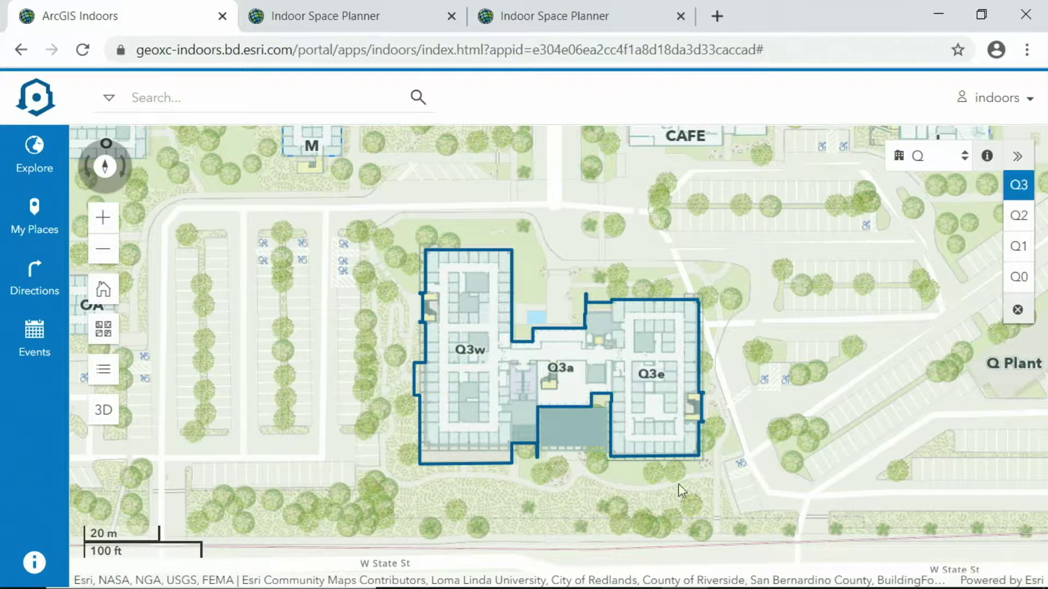
pyautogui.click(105, 413)
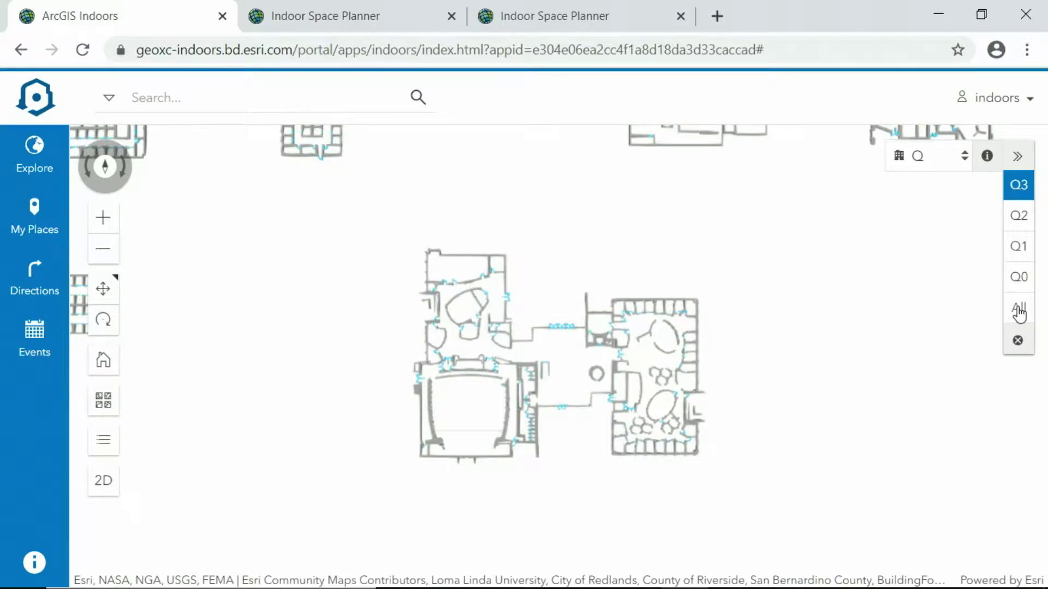
# Step: Show all Building Q floors in a tilted, zoomed-in 3D view with the layer list hidden
pyautogui.click(1019, 311)
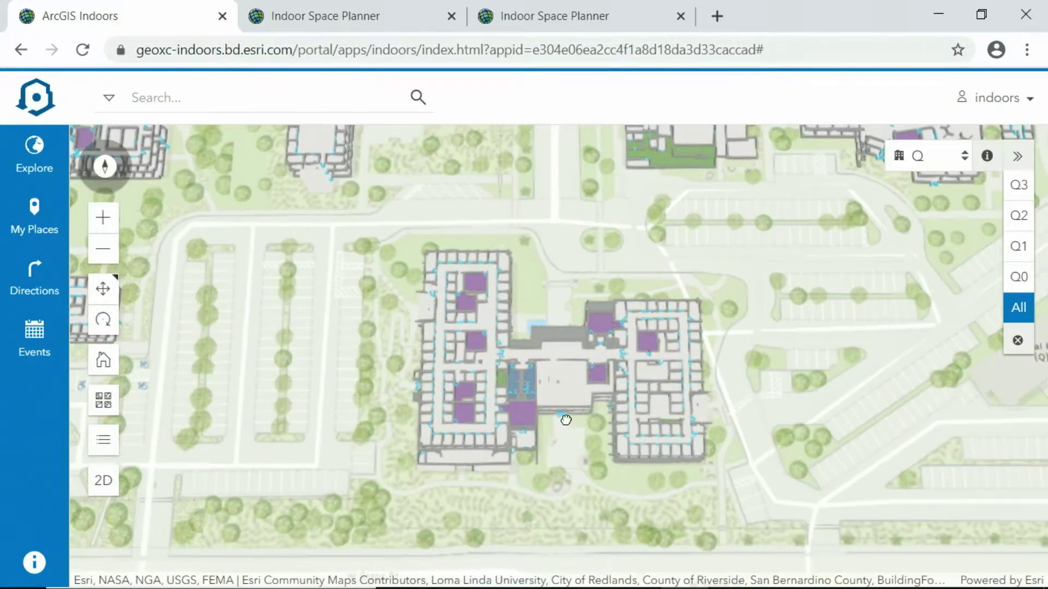
pyautogui.moveTo(564, 390); pyautogui.dragTo(565, 374, button='right')
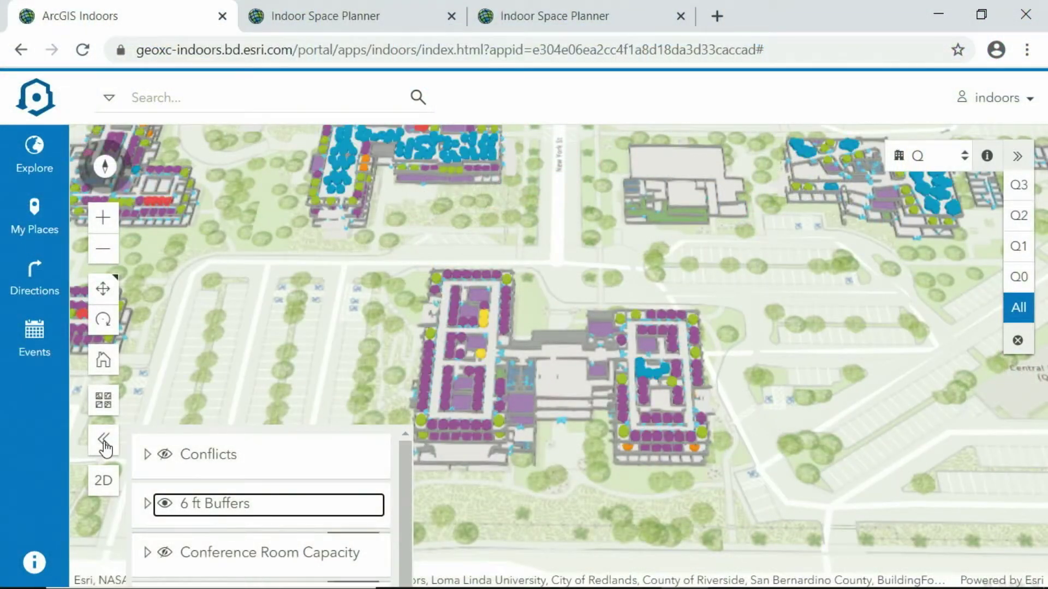
pyautogui.click(104, 441)
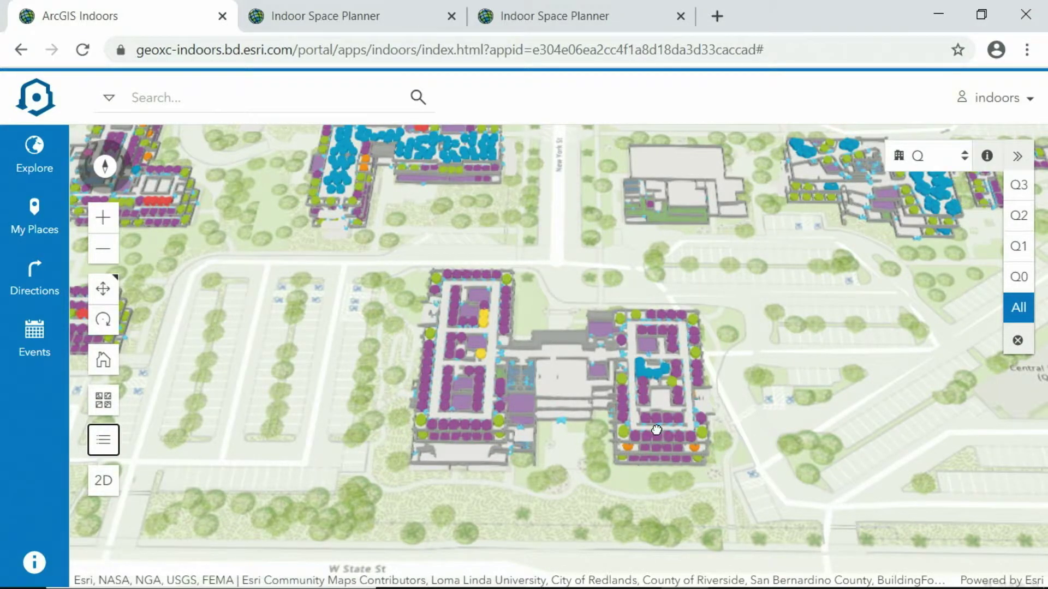
pyautogui.scroll(3, 656, 430)
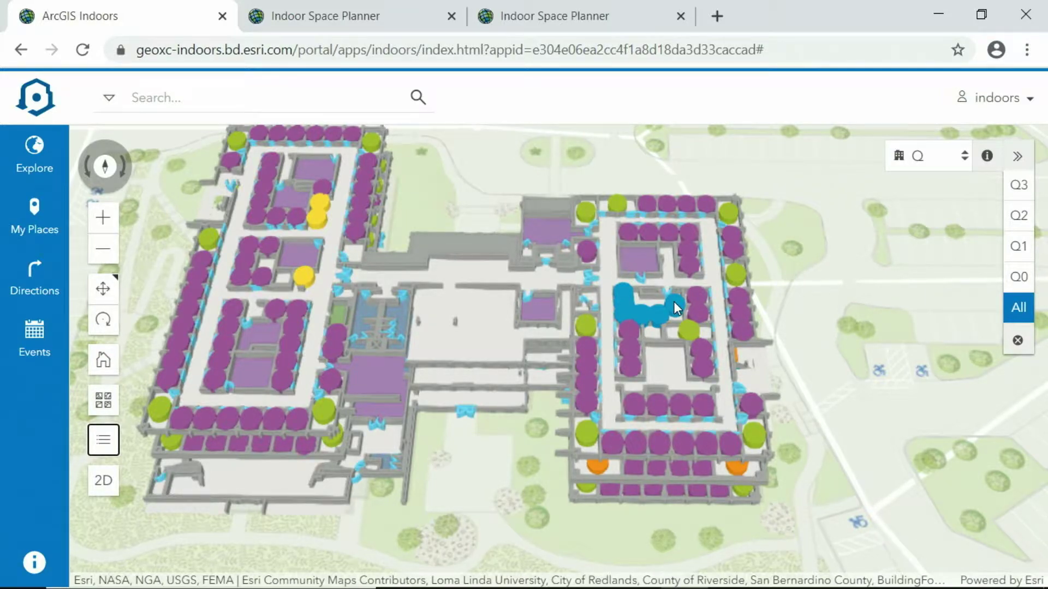
# Step: Switch to Building L and centre its units on the map
pyautogui.click(956, 164)
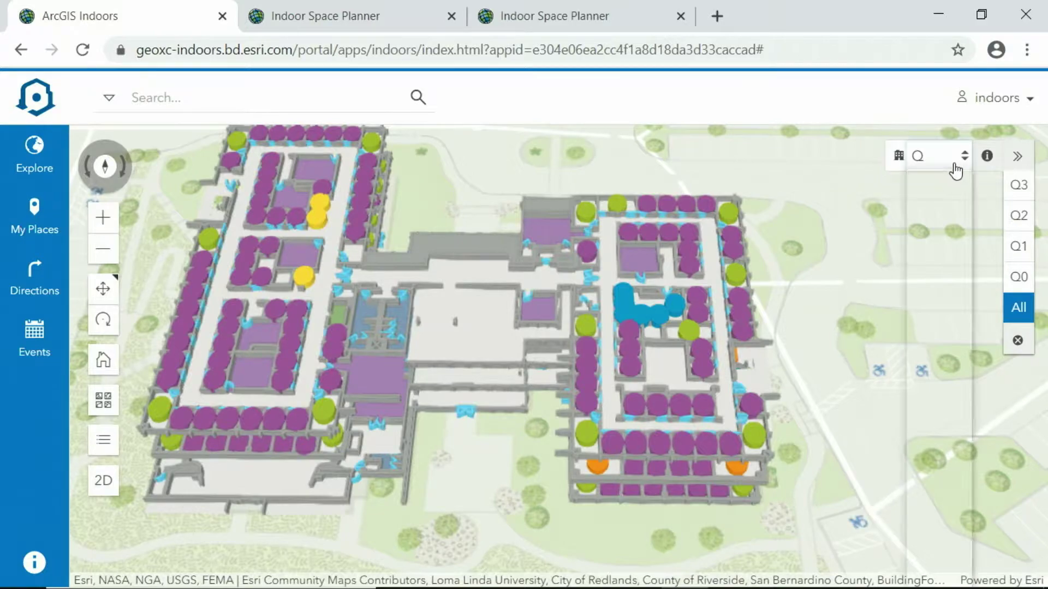
pyautogui.click(918, 431)
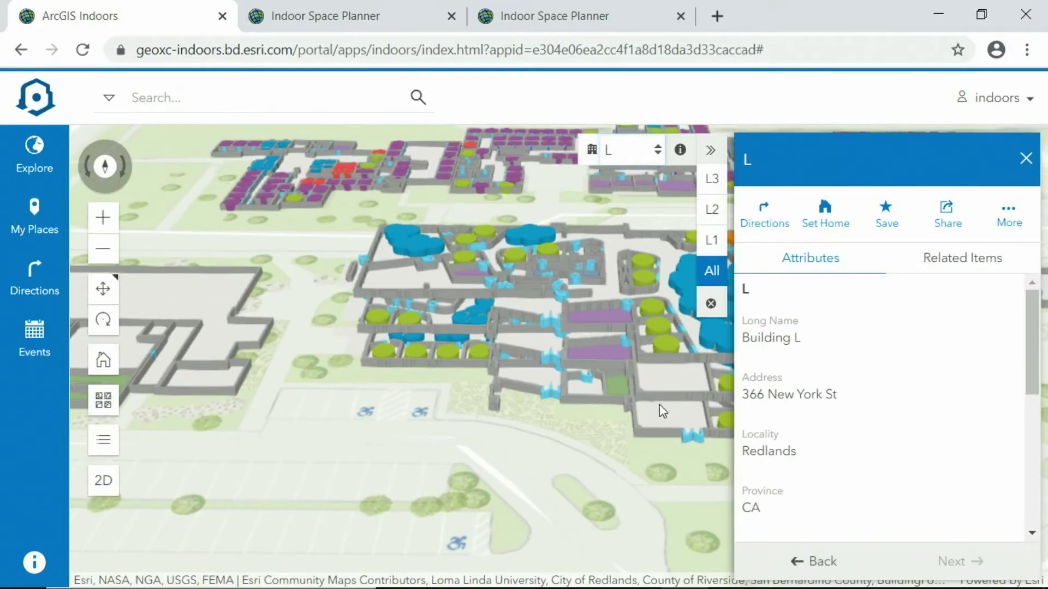
pyautogui.moveTo(668, 389); pyautogui.dragTo(573, 400)
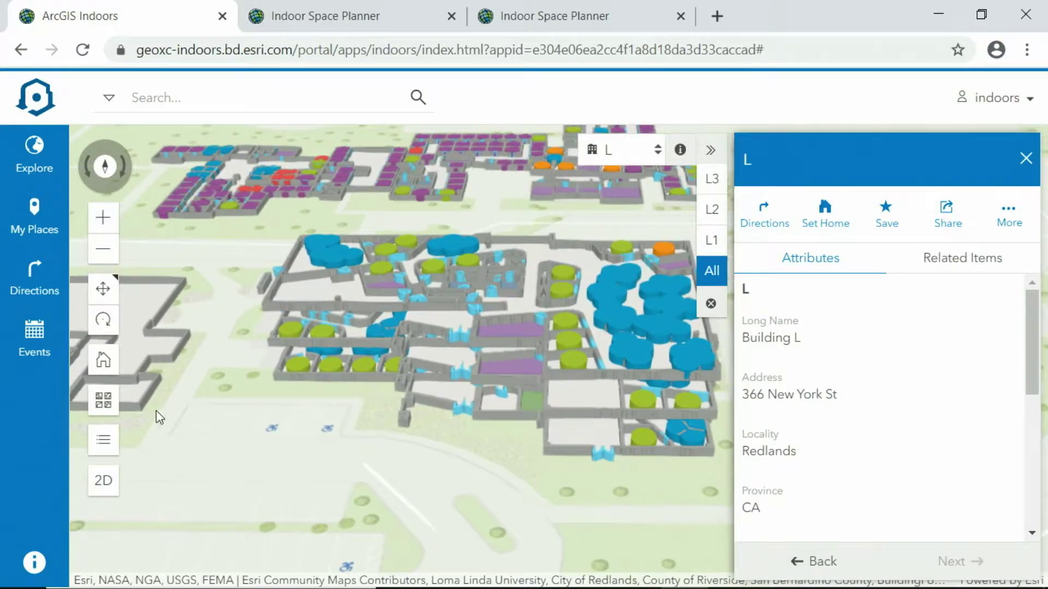
# Step: Turn on the Conflicts layer and inspect conflicting unit L3e022
pyautogui.click(101, 442)
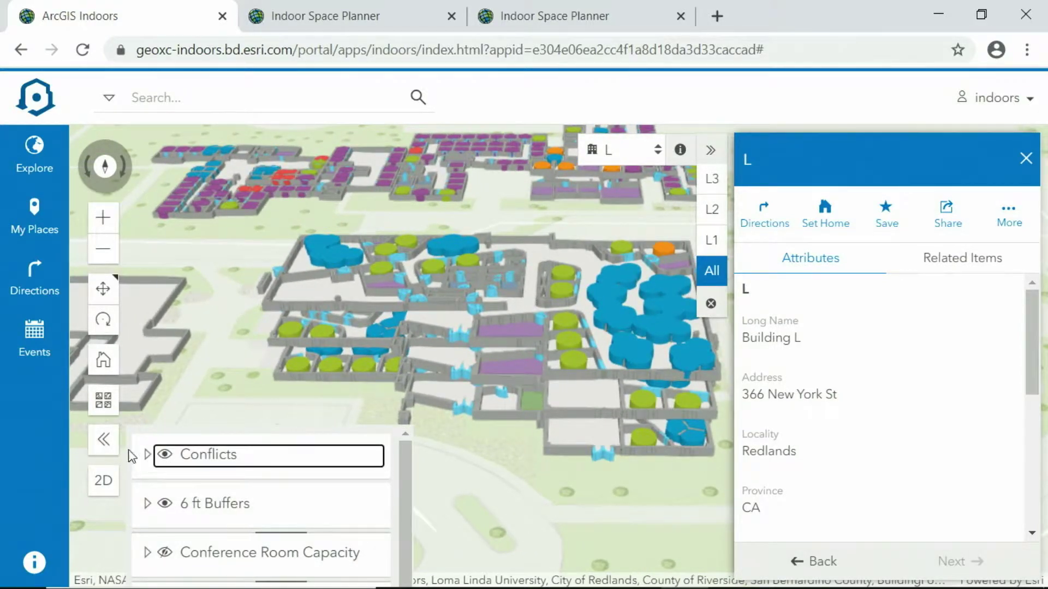
pyautogui.click(102, 442)
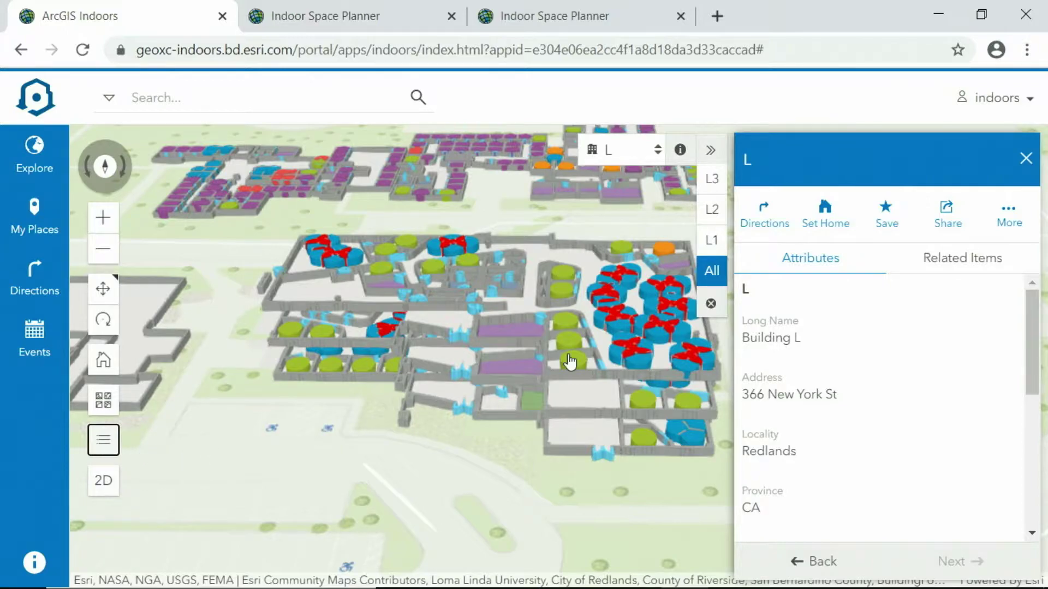
pyautogui.scroll(3, 705, 359)
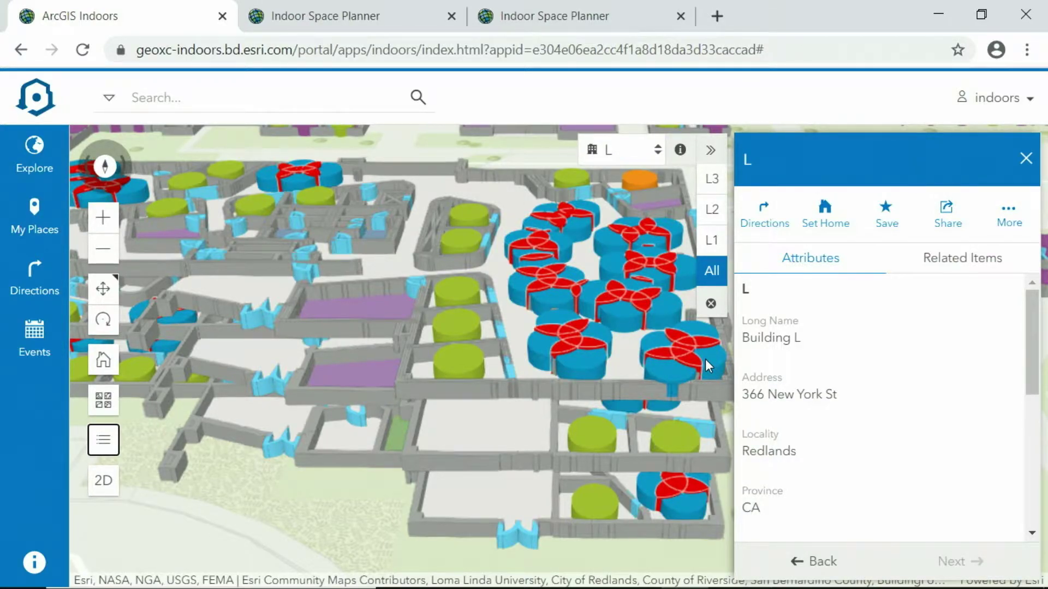
pyautogui.click(690, 359)
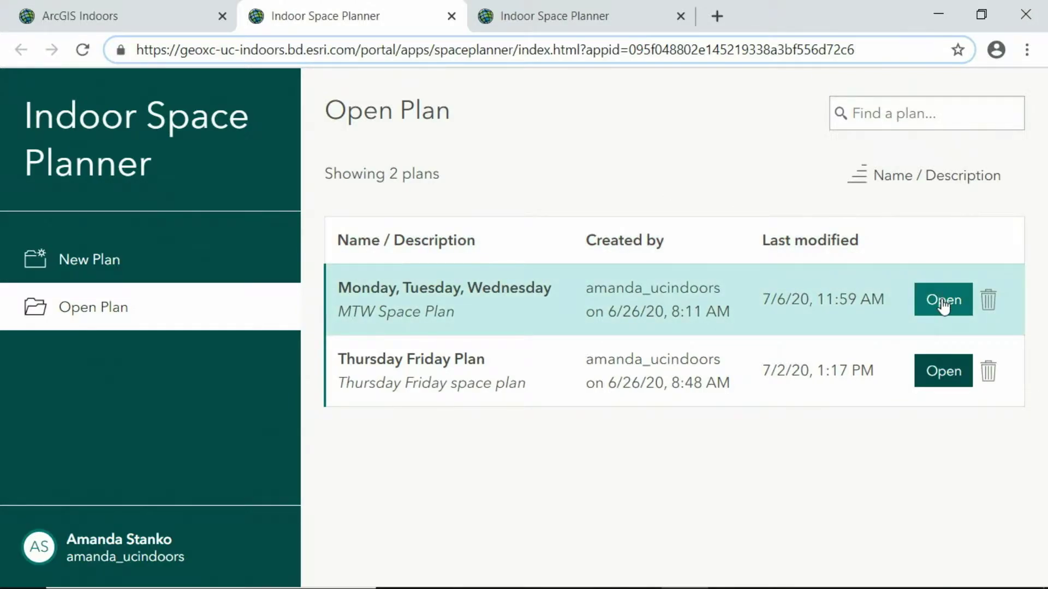
# Step: Open the Monday, Tuesday, Wednesday plan with Conflicts shown and inspect cubicle L1w810
pyautogui.click(944, 301)
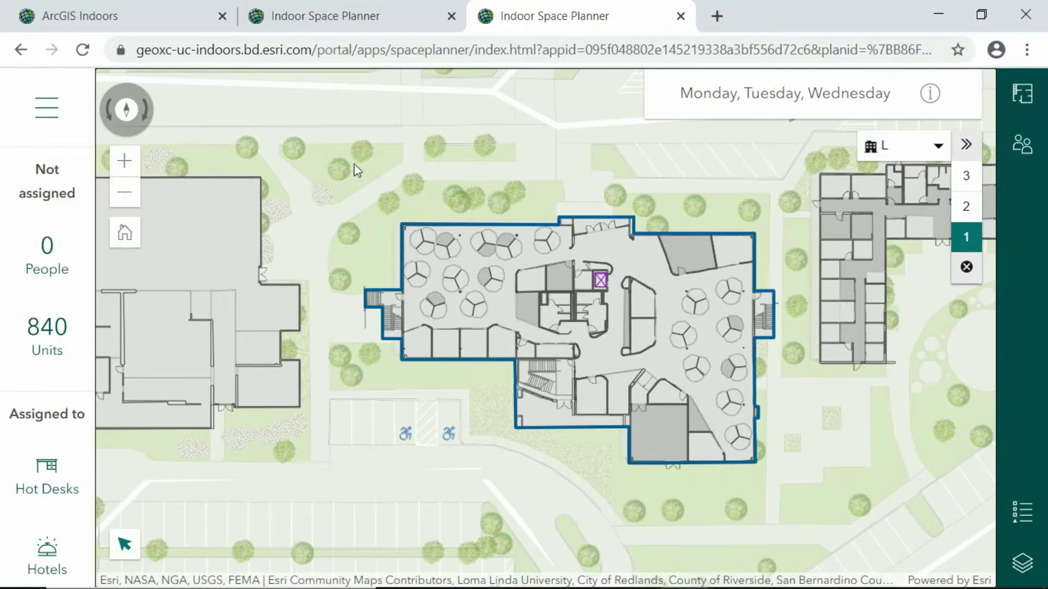
pyautogui.keyDown('shift'); pyautogui.moveTo(390, 179); pyautogui.dragTo(571, 302); pyautogui.keyUp('shift')
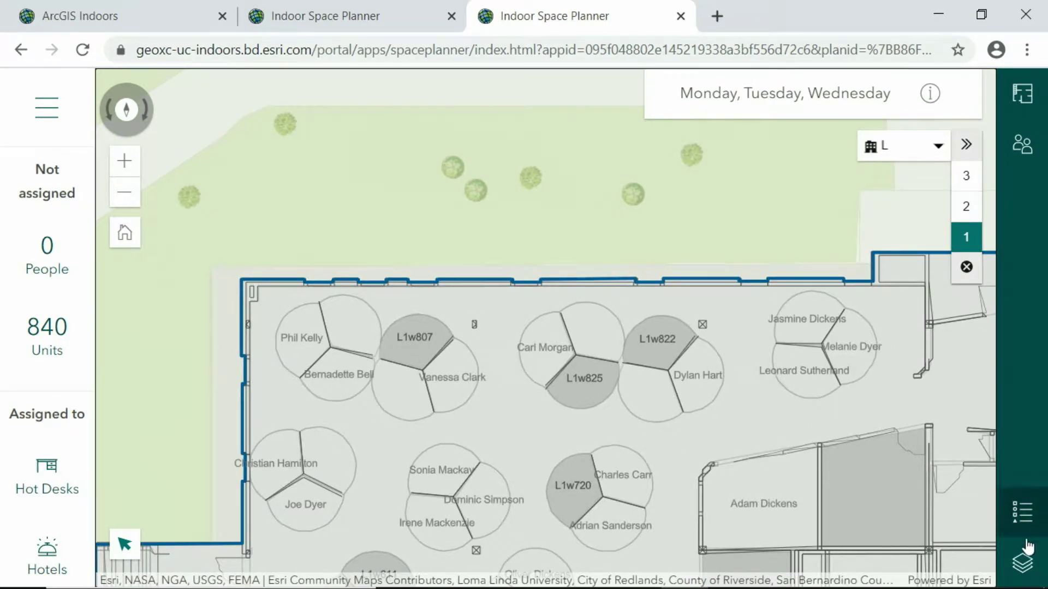
pyautogui.click(1022, 563)
pyautogui.click(736, 265)
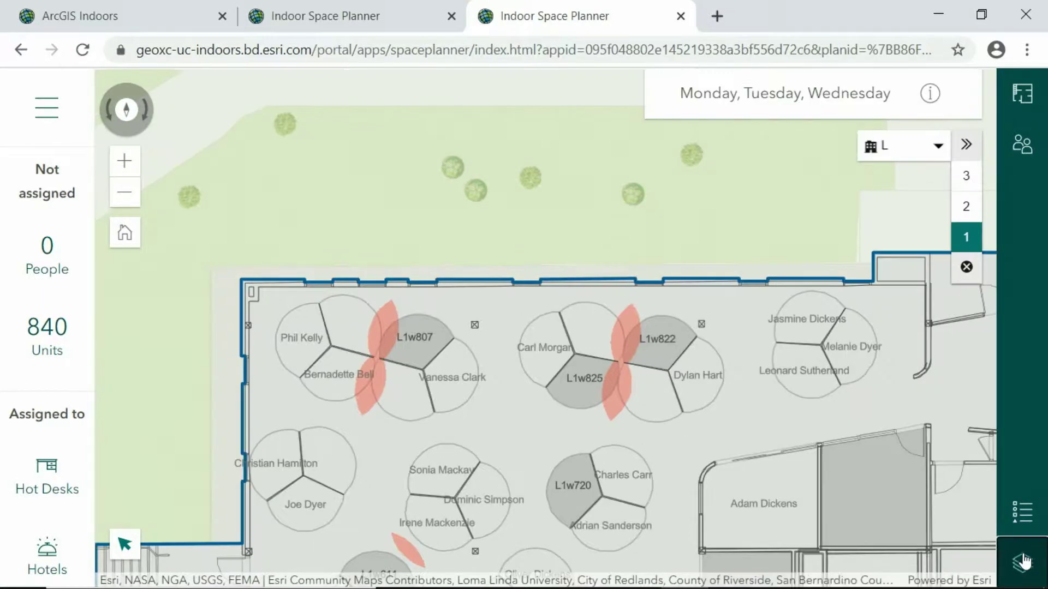
pyautogui.click(1022, 562)
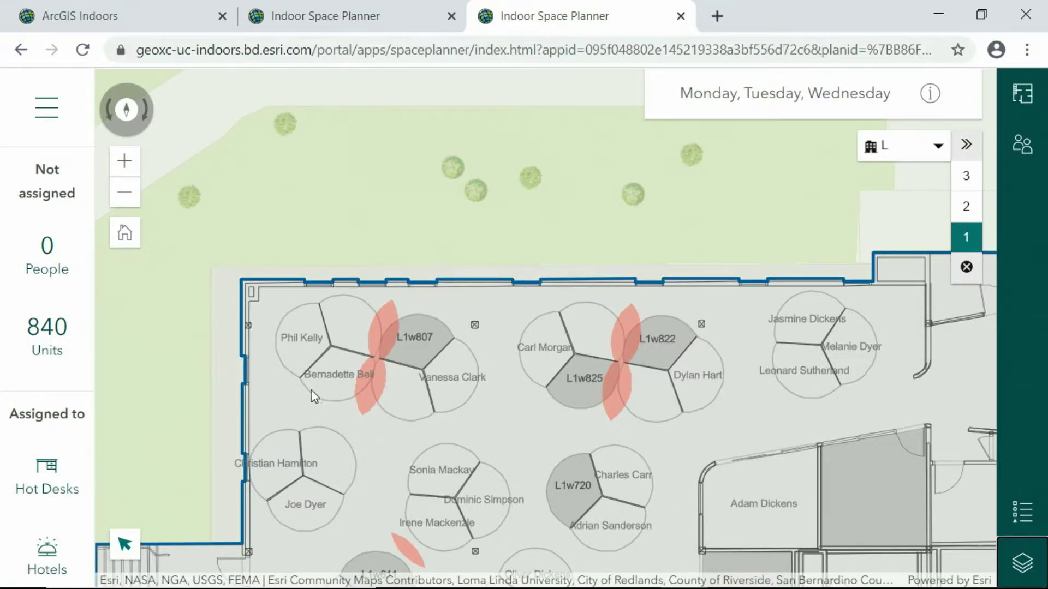
pyautogui.click(341, 385)
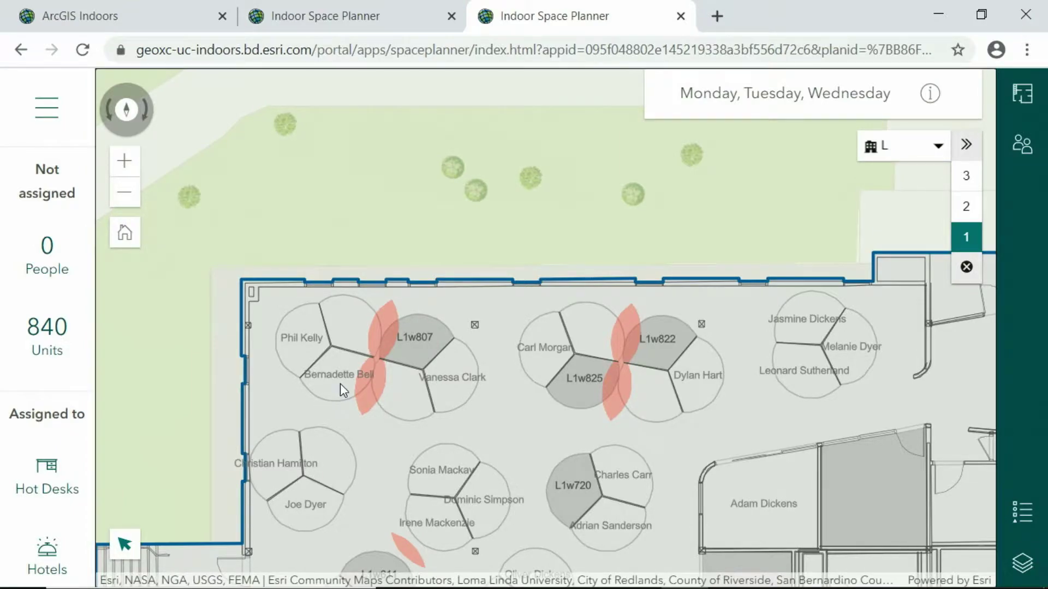
# Step: Unassign the occupant of cubicle L1w810
pyautogui.click(444, 335)
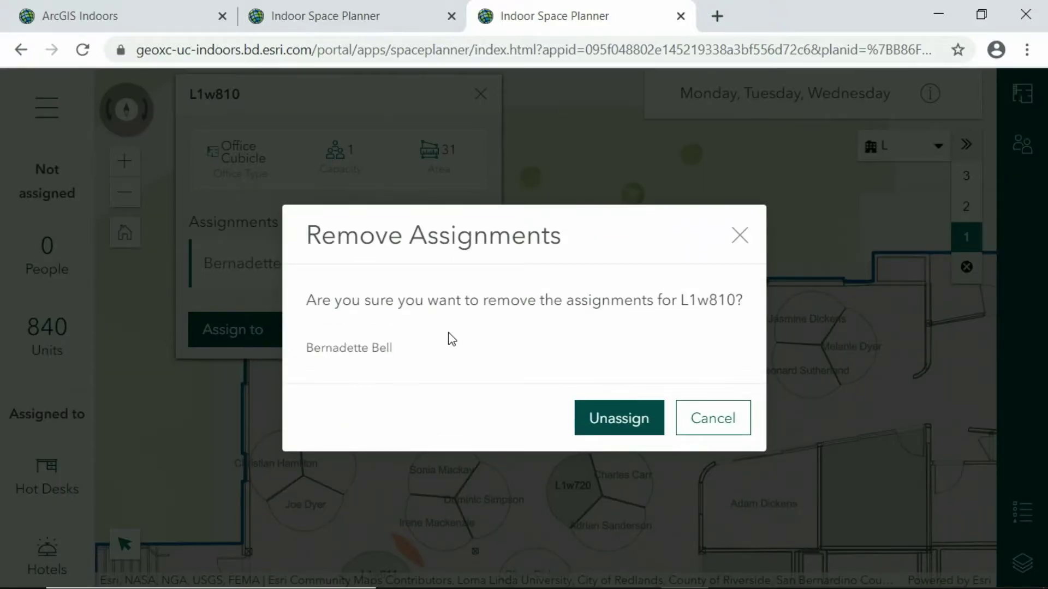
pyautogui.click(602, 420)
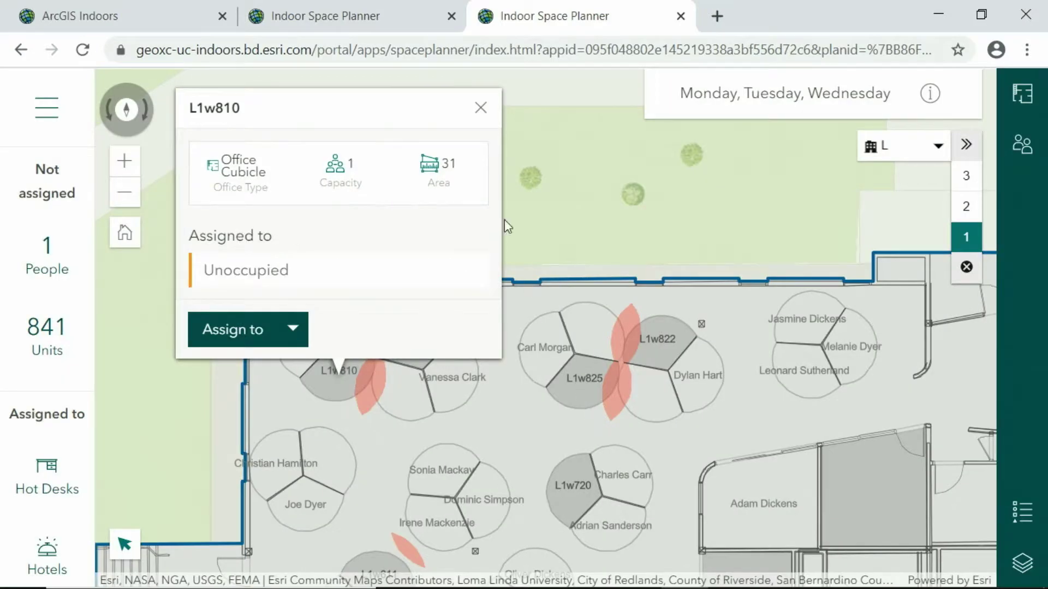
pyautogui.click(483, 107)
# Step: Assign the unassigned person to L2 Review Bay on level 2
pyautogui.click(43, 251)
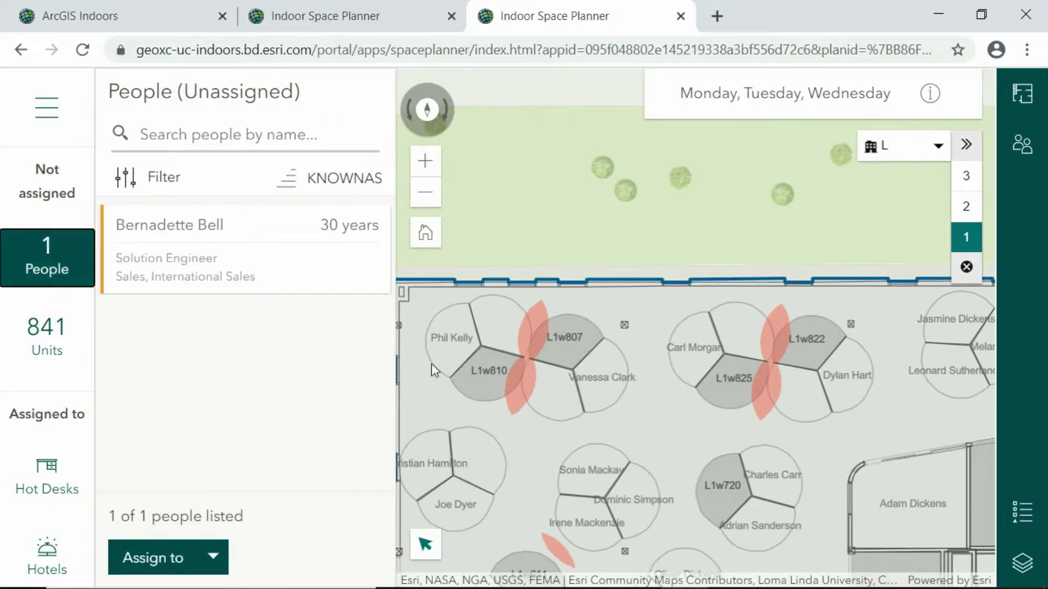
pyautogui.click(965, 210)
pyautogui.moveTo(320, 233)
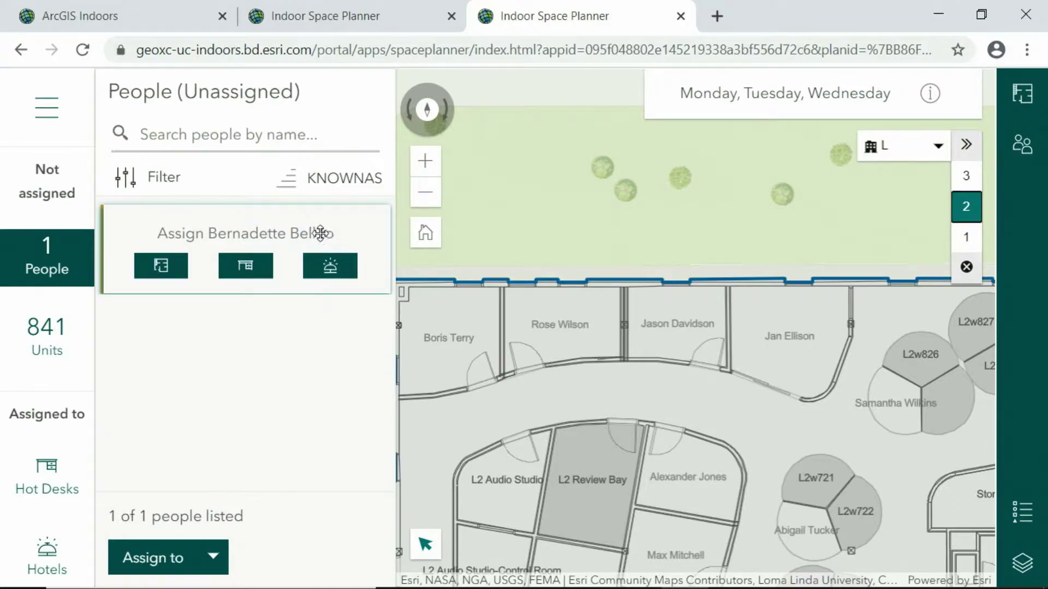
pyautogui.moveTo(320, 233); pyautogui.dragTo(584, 460)
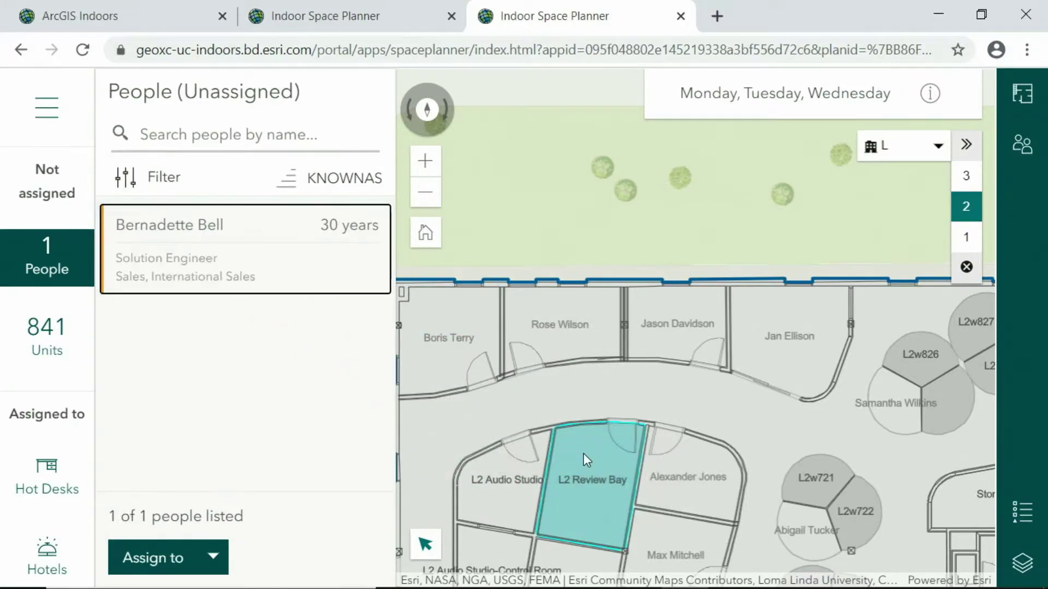
pyautogui.click(82, 256)
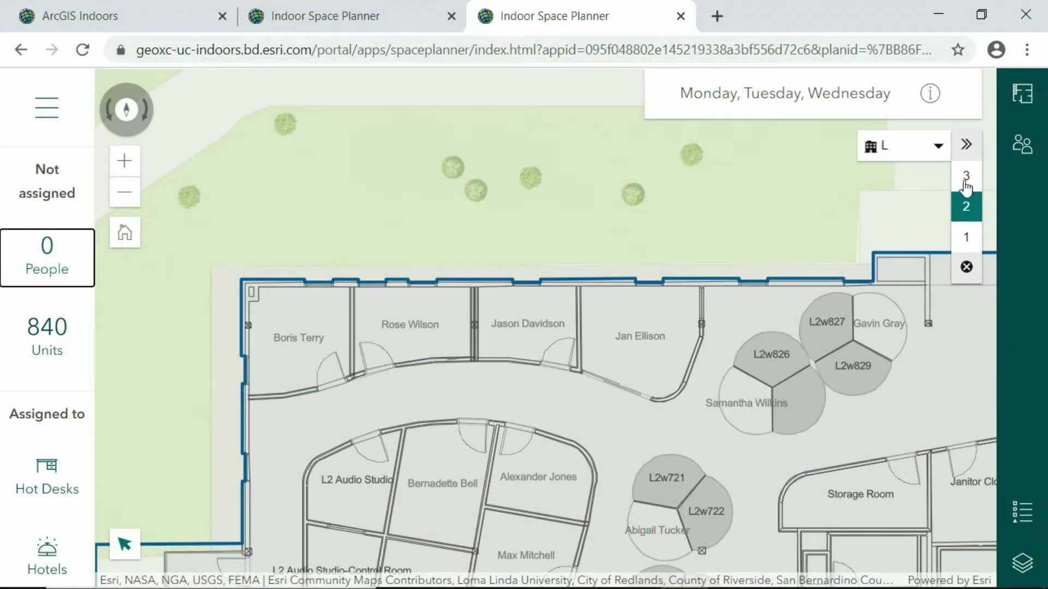
# Step: Switch the plan to Building Q and zoom into its north-east wing
pyautogui.click(931, 146)
pyautogui.scroll(-3, 905, 491)
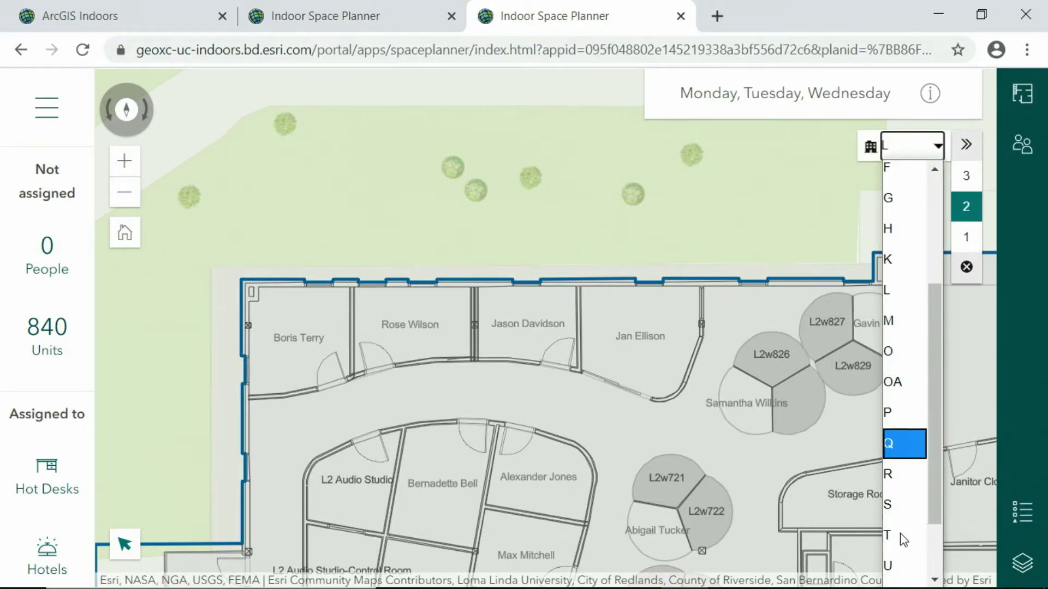
pyautogui.click(905, 437)
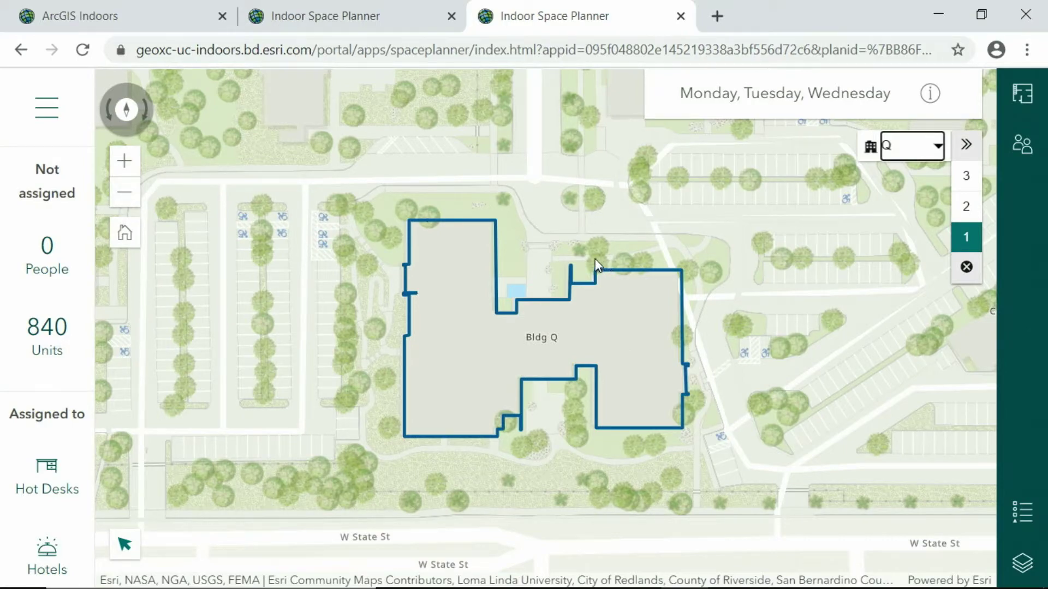
pyautogui.moveTo(594, 256); pyautogui.dragTo(686, 321)
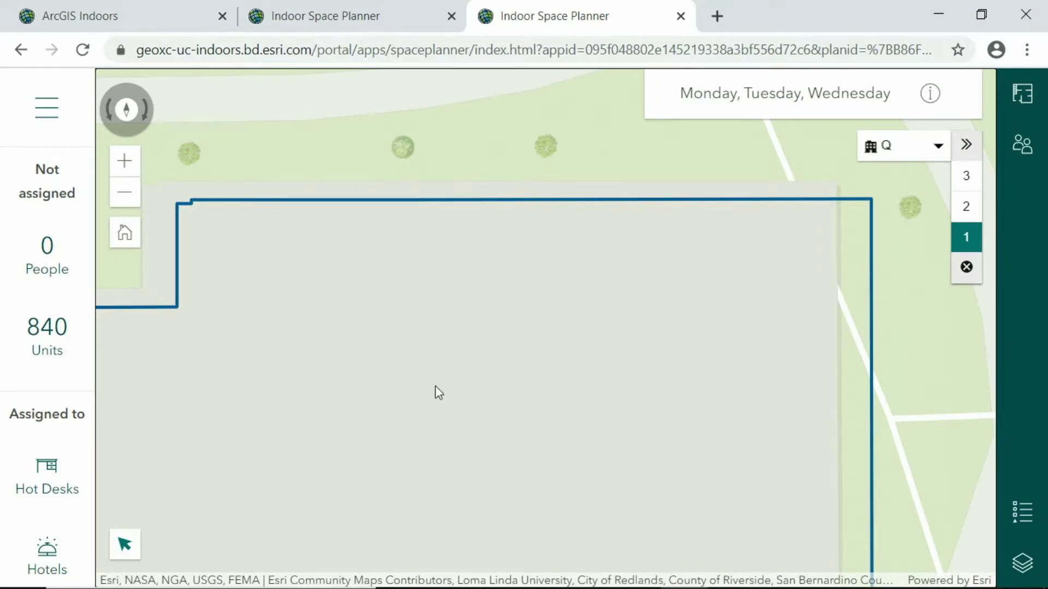
# Step: Polygon-select the eight north-wall offices Q1e015 through Q1e405
pyautogui.click(131, 543)
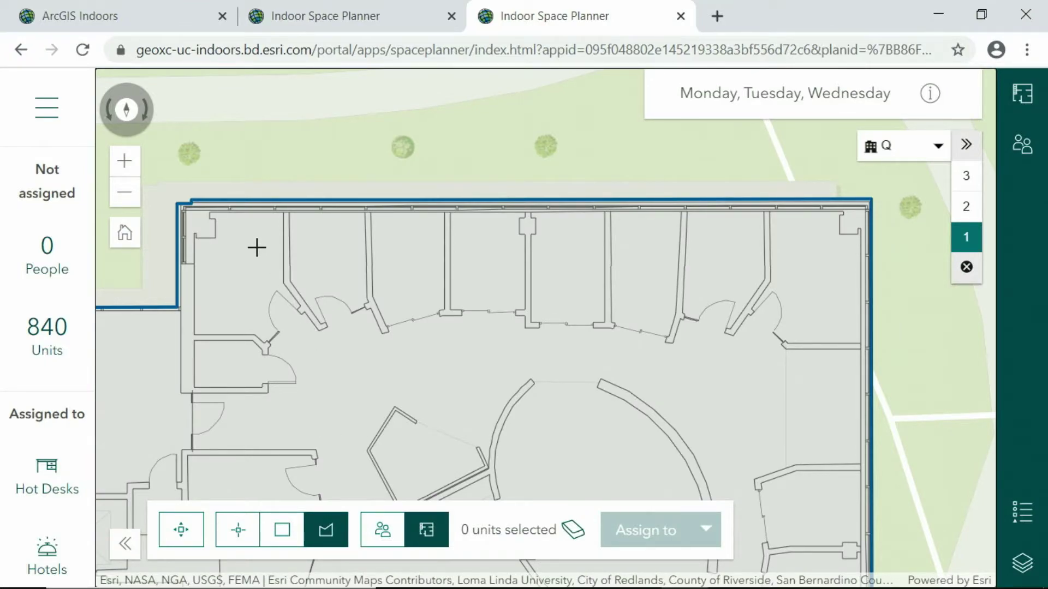
pyautogui.click(257, 248)
pyautogui.click(808, 238)
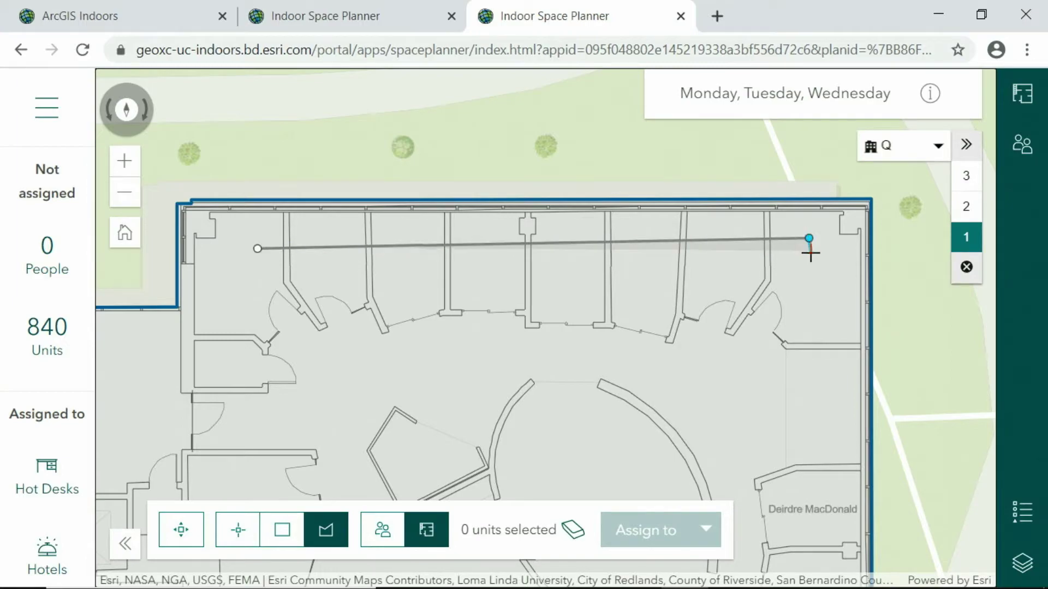
pyautogui.doubleClick(811, 257)
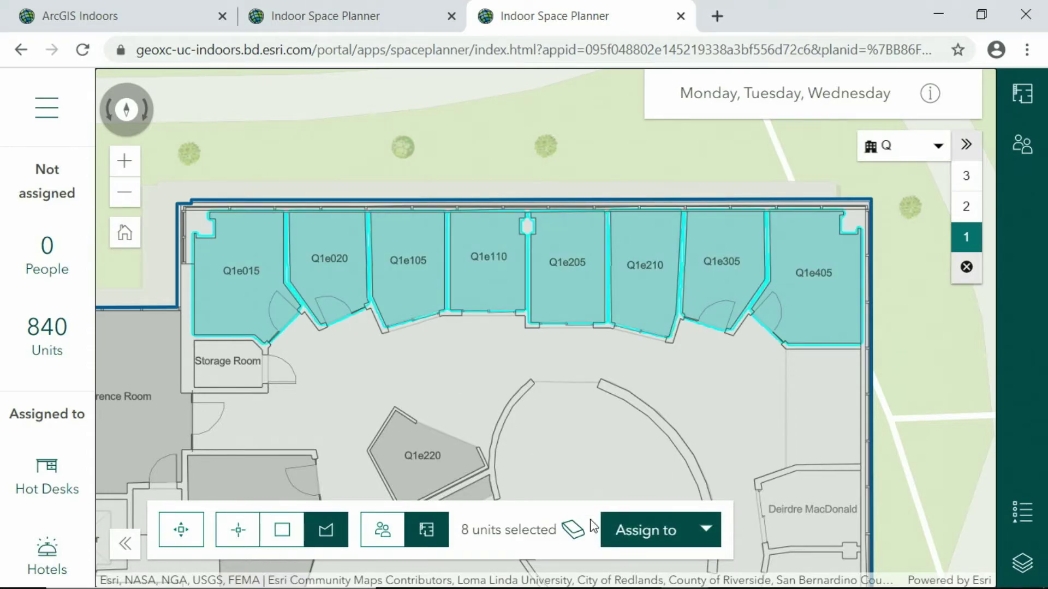
# Step: Assign offices Q1e015–Q1e405 as hotel units of Geo Experience Center Hotels
pyautogui.click(676, 531)
pyautogui.click(610, 493)
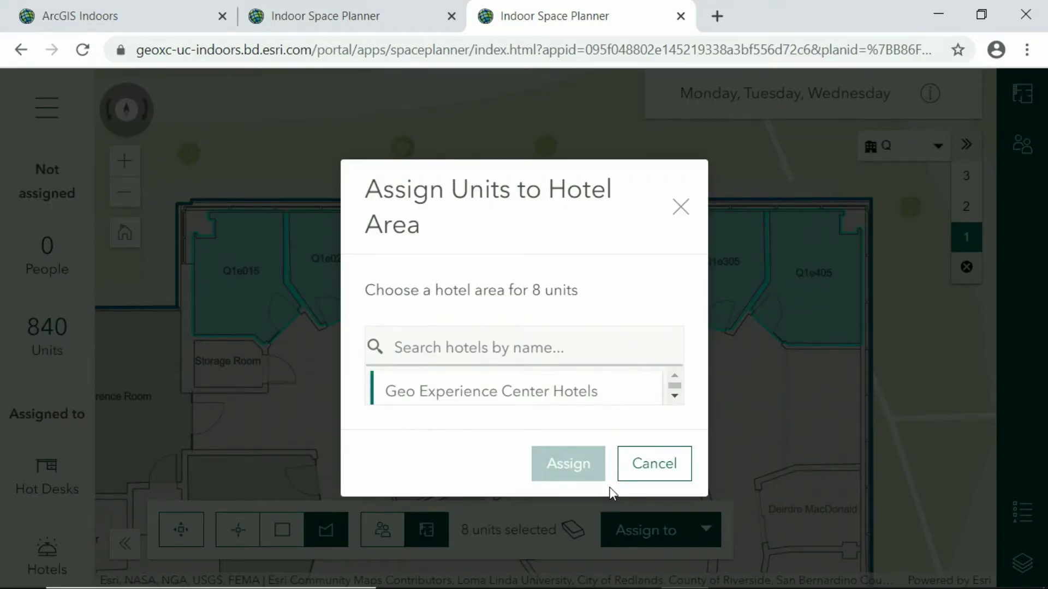
pyautogui.click(578, 392)
pyautogui.click(574, 466)
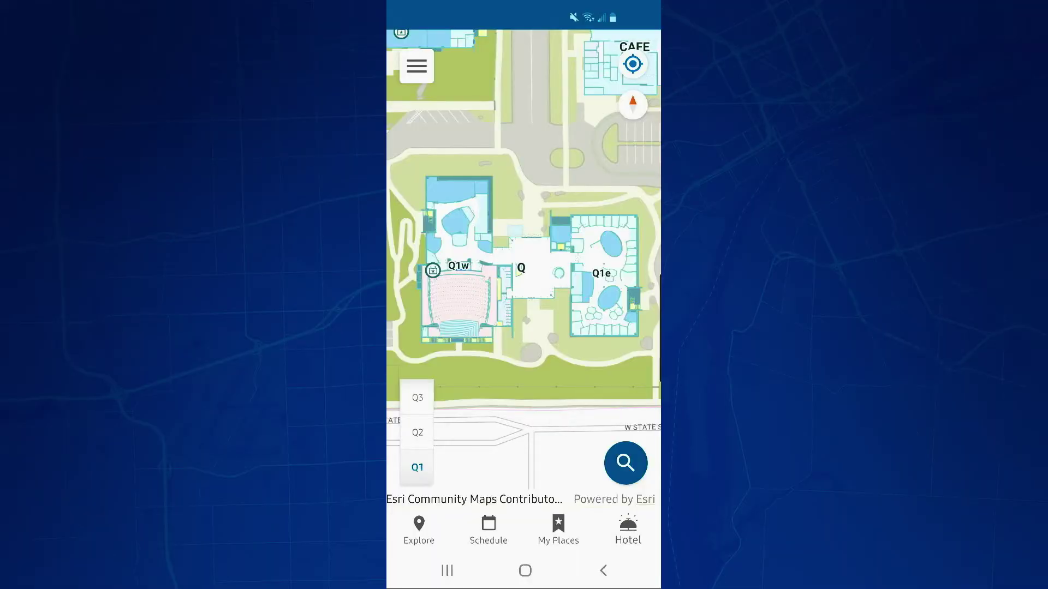
# Step: Book Office-Manager hotel room Q1e405 in Building Q for all day Tue, Jul 14
pyautogui.scroll(5, 644, 253)
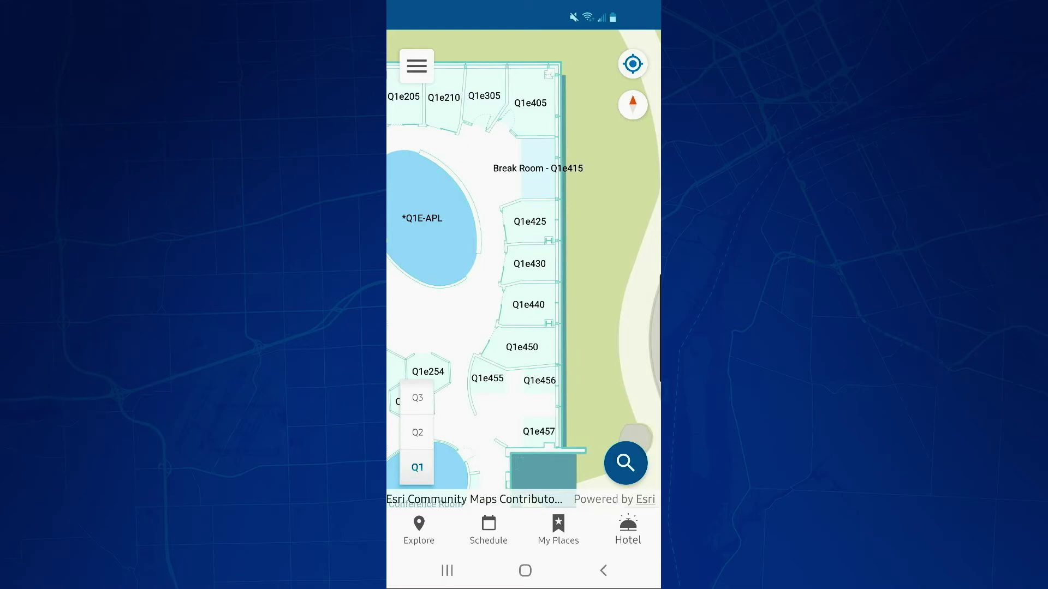
pyautogui.click(627, 530)
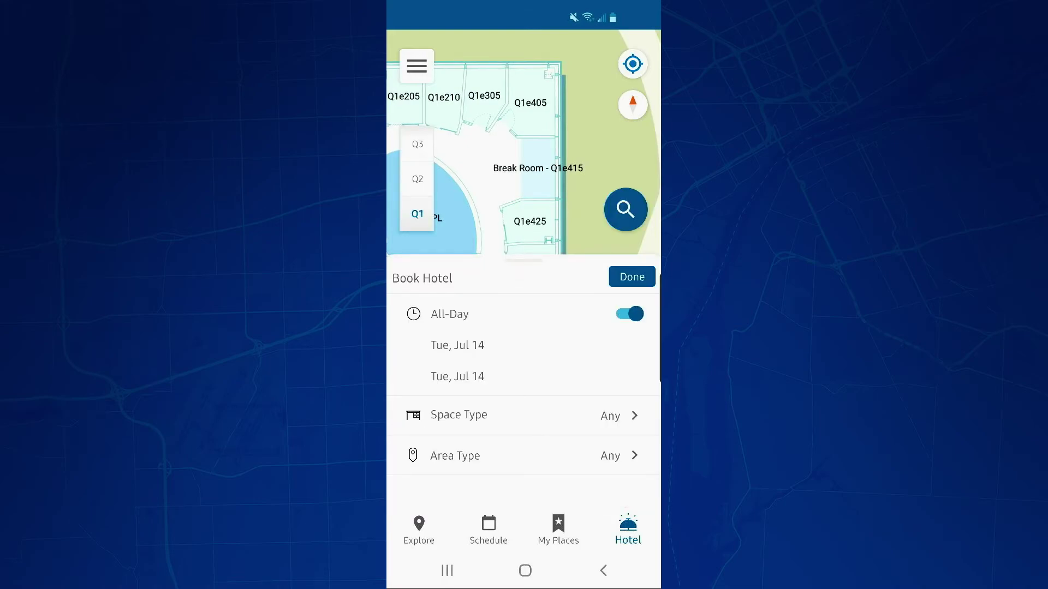
pyautogui.click(523, 416)
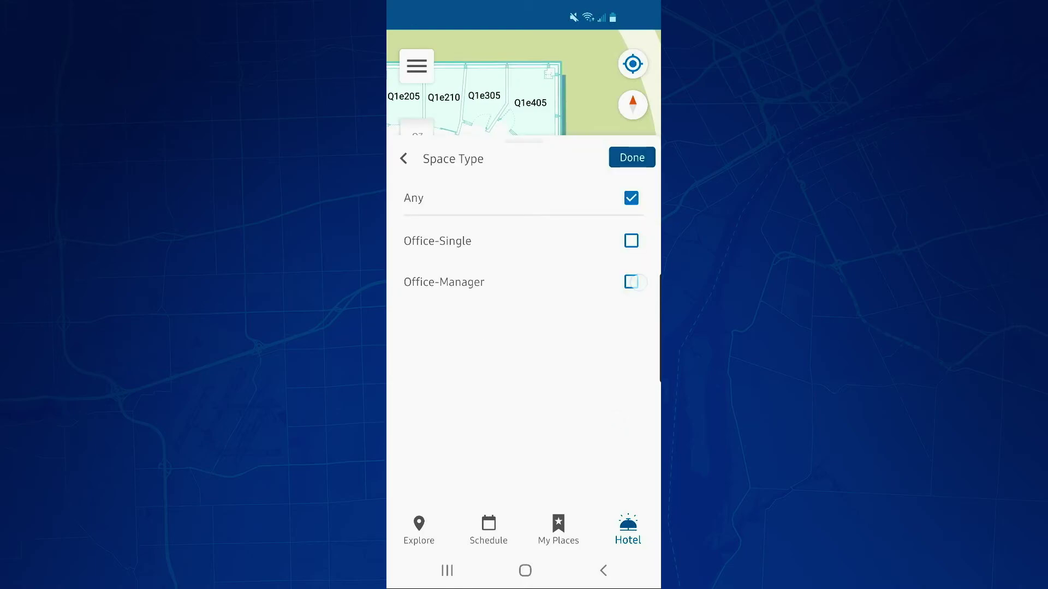
pyautogui.click(632, 276)
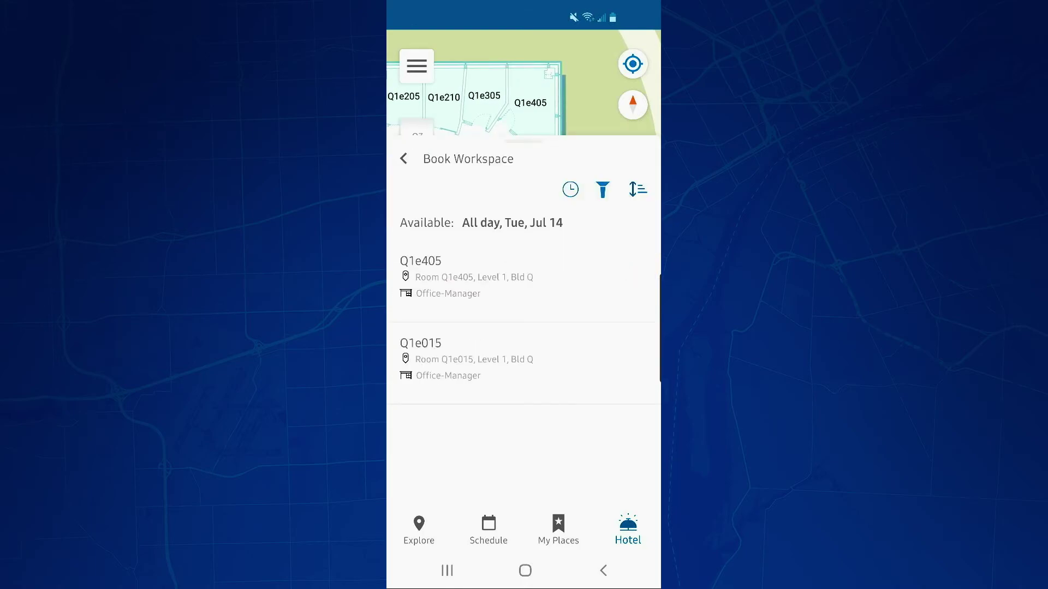
pyautogui.click(479, 289)
pyautogui.click(637, 358)
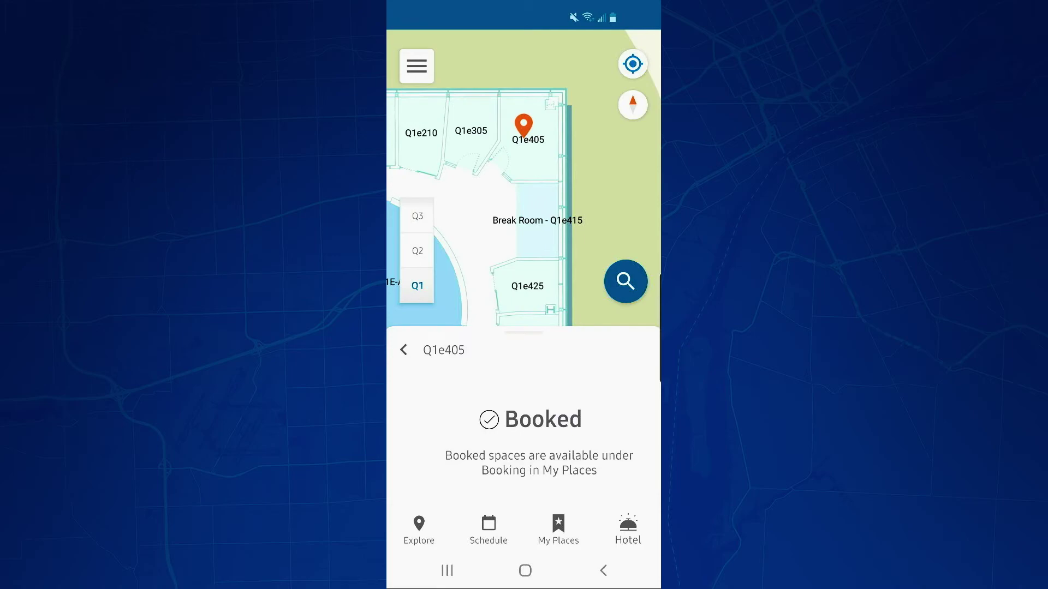